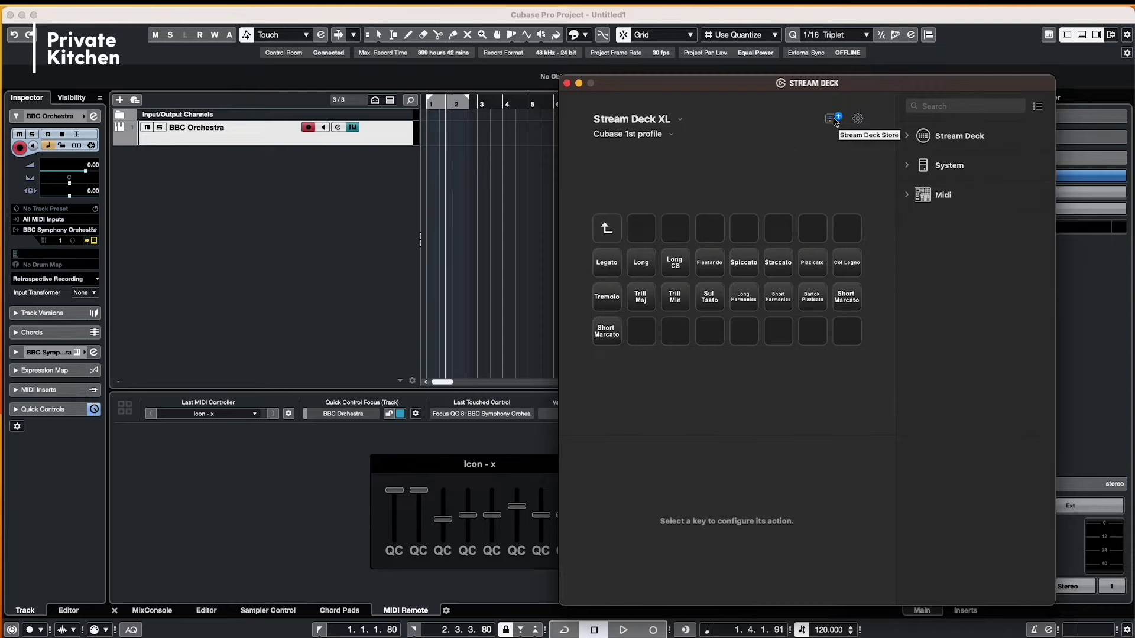
{"action": "left_click", "coordinate": [835, 120]}
{"action": "left_click_drag", "start_coordinate": [879, 200], "coordinate": [594, 105]}
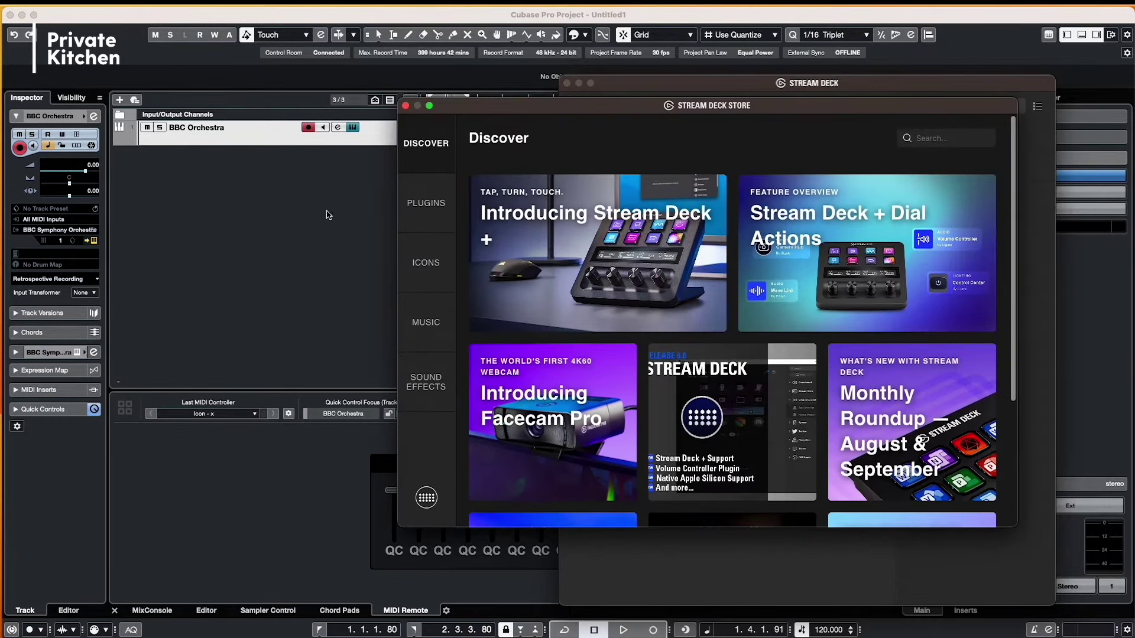
{"action": "left_click", "coordinate": [416, 209]}
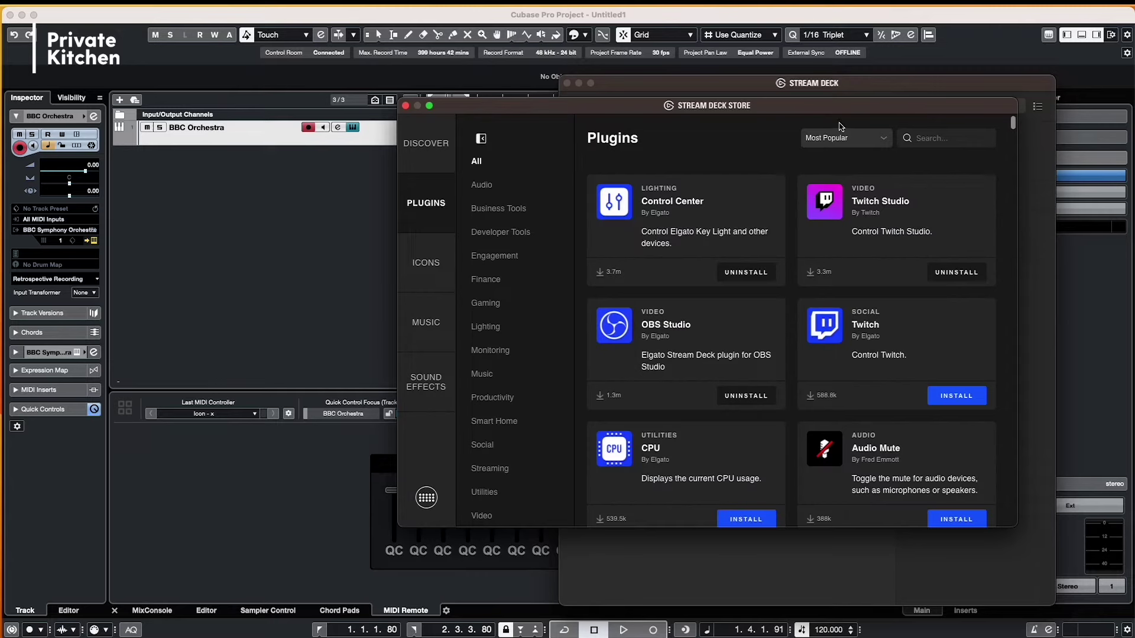
{"action": "left_click", "coordinate": [931, 136]}
{"action": "type", "text": "MIDI"}
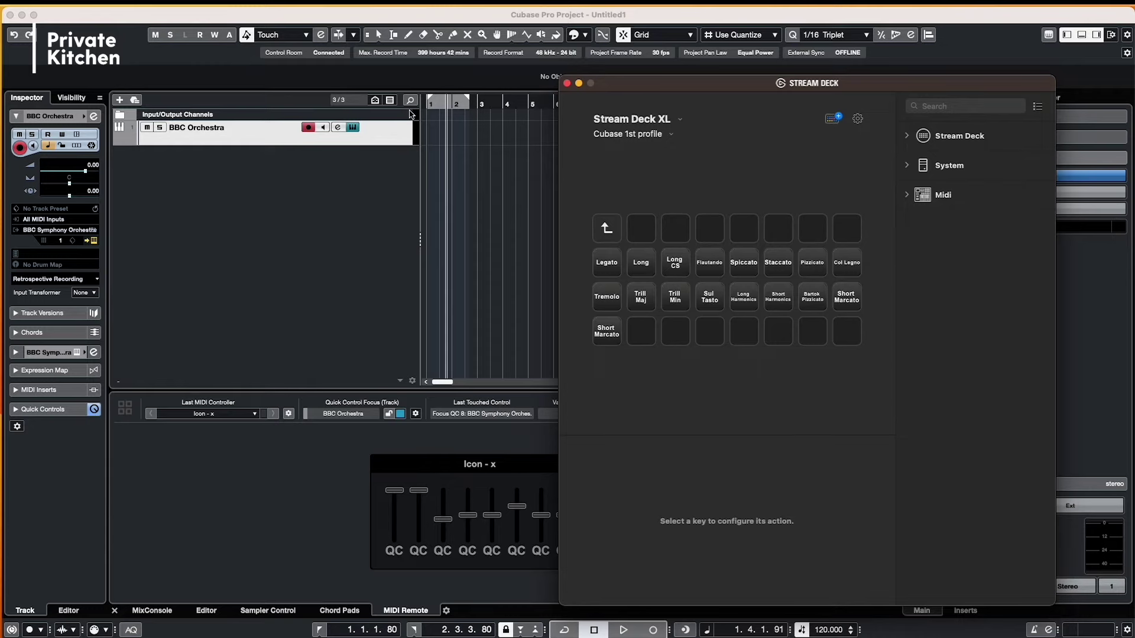
Show the Midi actions, return to the main coloured-key page and select an empty bottom-row key.
{"action": "left_click_drag", "start_coordinate": [739, 89], "coordinate": [676, 88]}
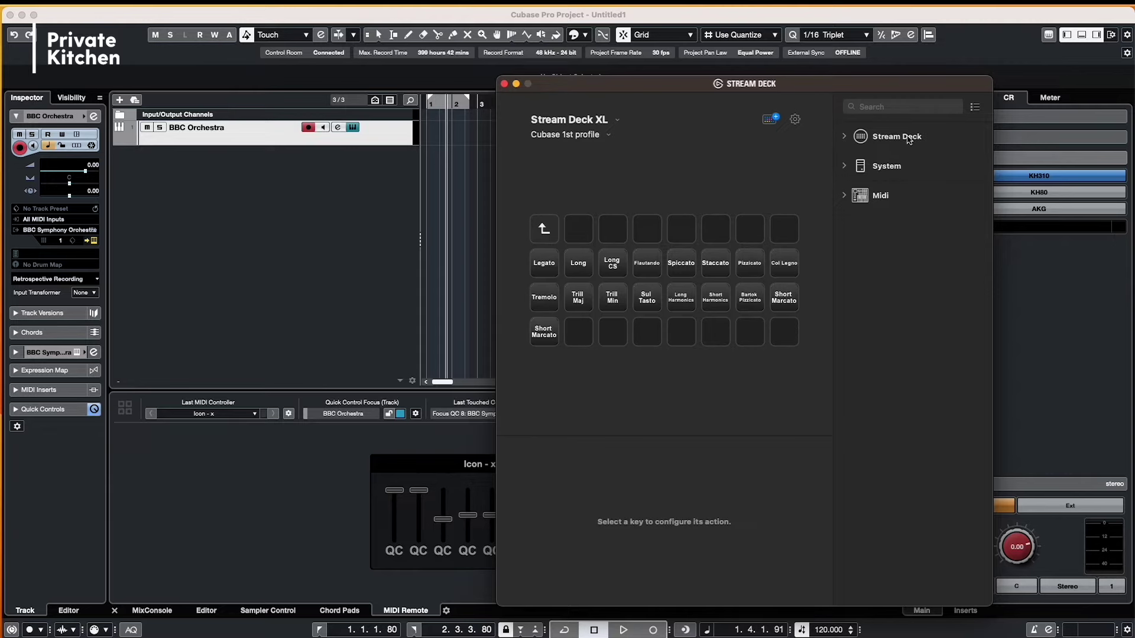
{"action": "left_click", "coordinate": [845, 197]}
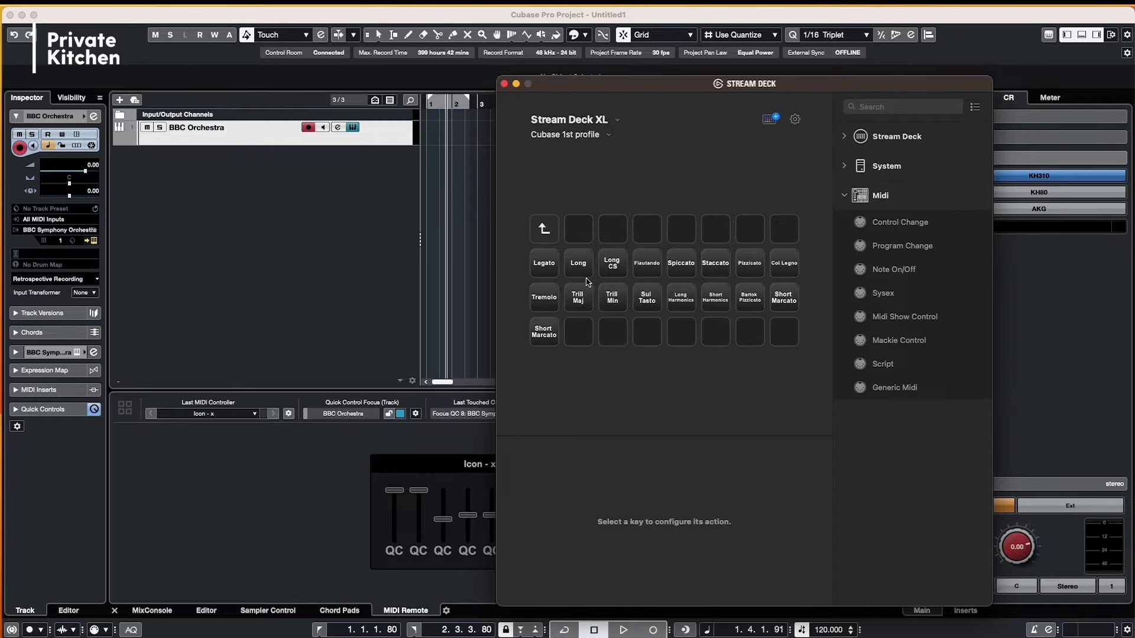
{"action": "double_click", "coordinate": [544, 229]}
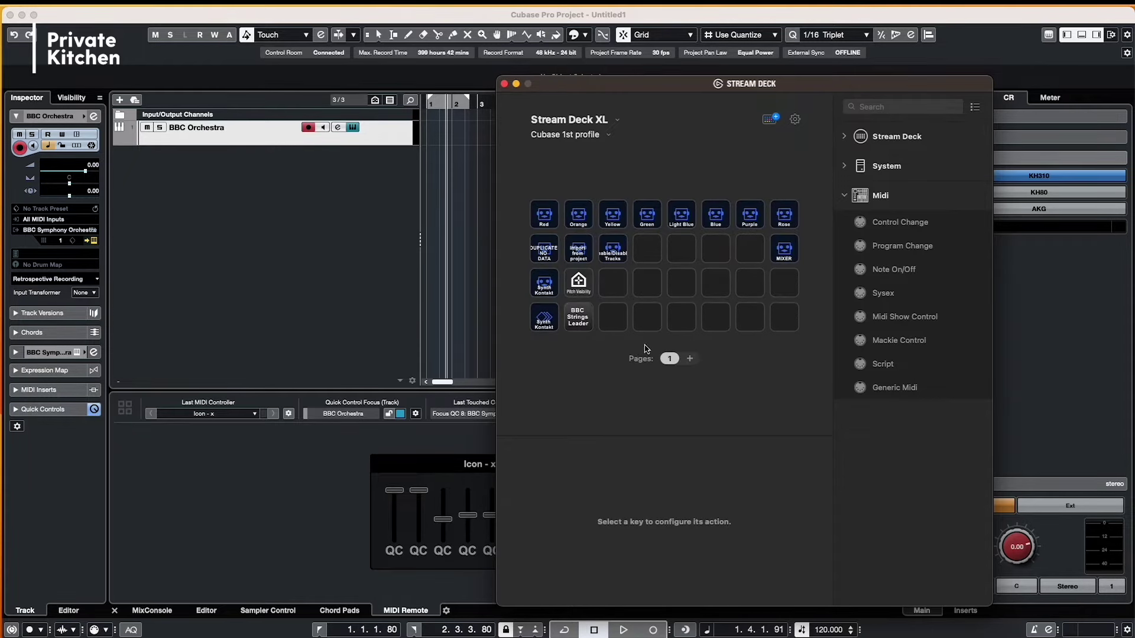
{"action": "left_click", "coordinate": [616, 326]}
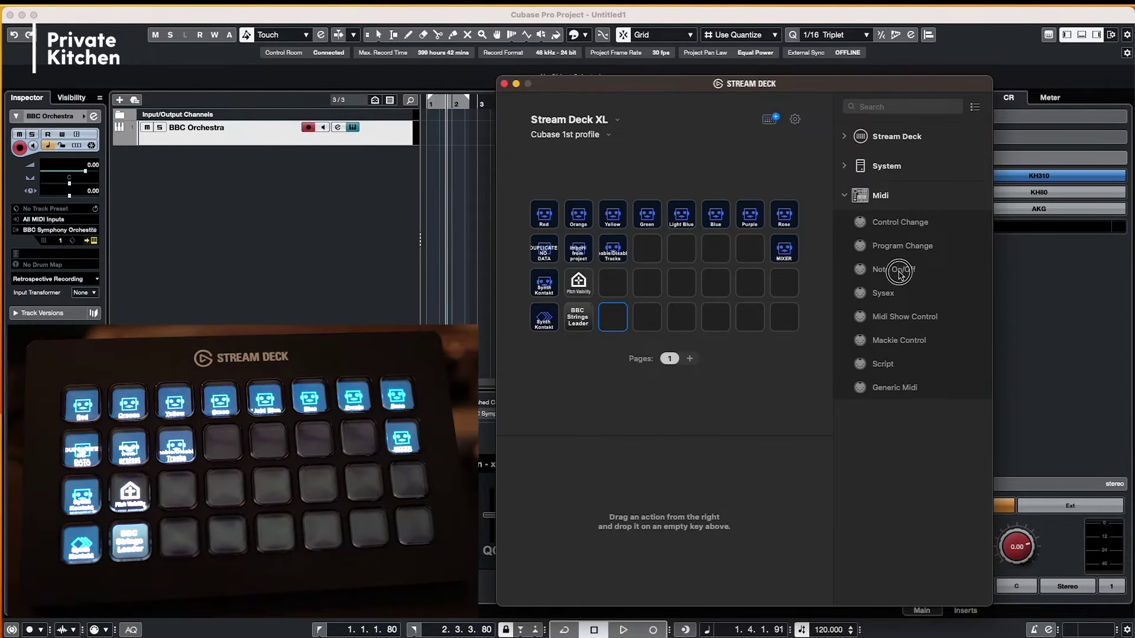
Drop a Midi Note On/Off action onto the empty bottom-row key and reveal its Help and logging options.
{"action": "left_click_drag", "start_coordinate": [894, 271], "coordinate": [653, 320]}
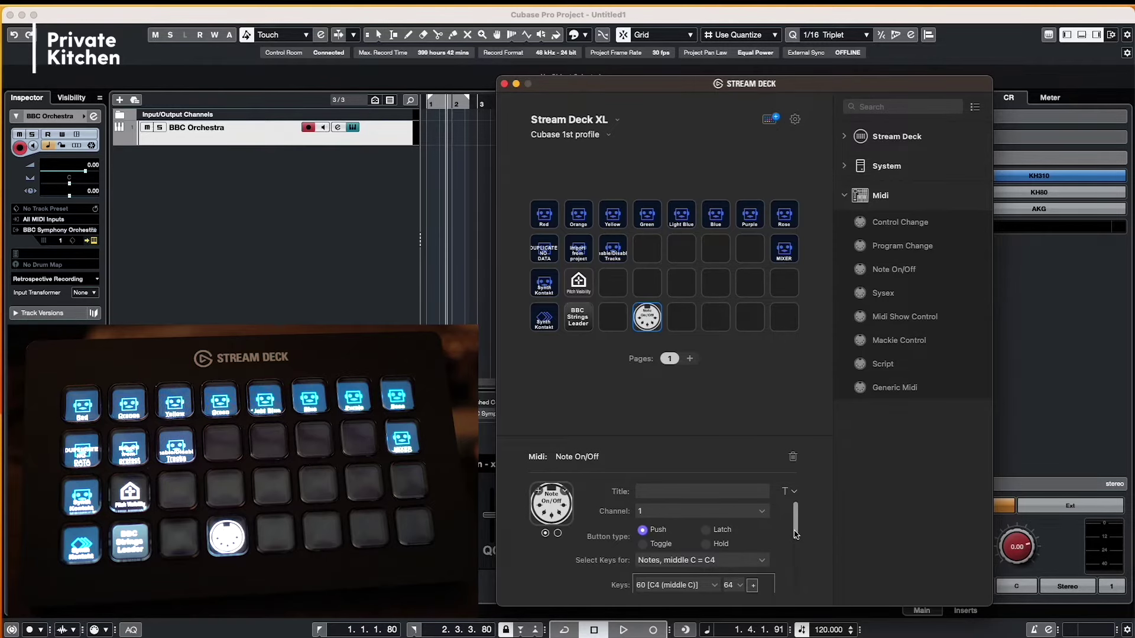
{"action": "left_click_drag", "start_coordinate": [735, 88], "coordinate": [726, 36]}
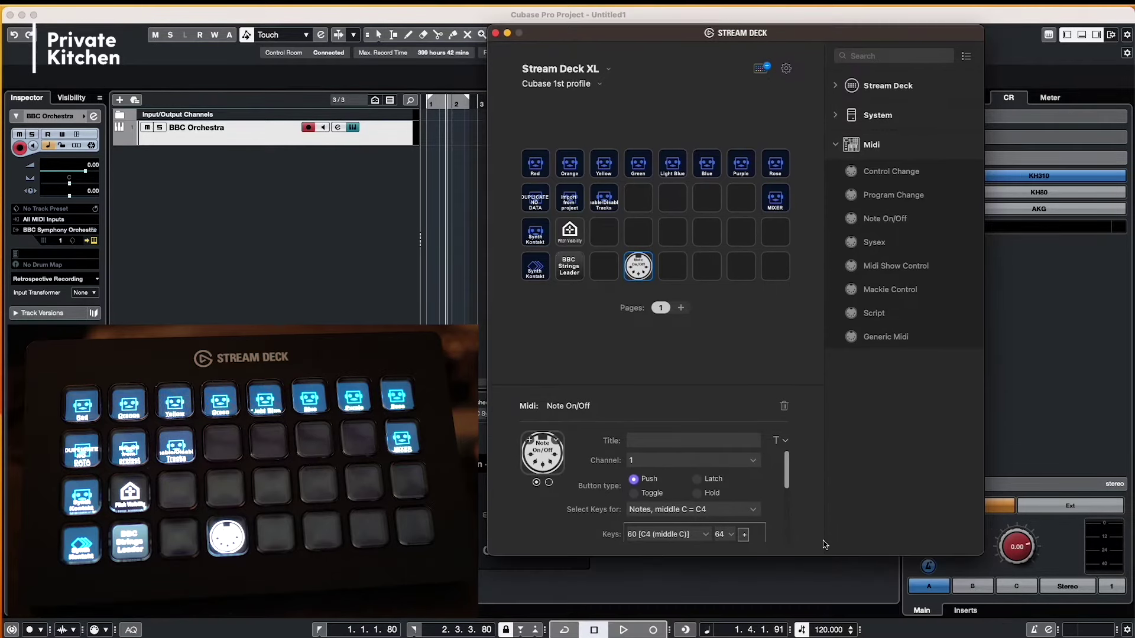
{"action": "left_click_drag", "start_coordinate": [821, 555], "coordinate": [822, 569]}
{"action": "left_click_drag", "start_coordinate": [786, 481], "coordinate": [790, 562]}
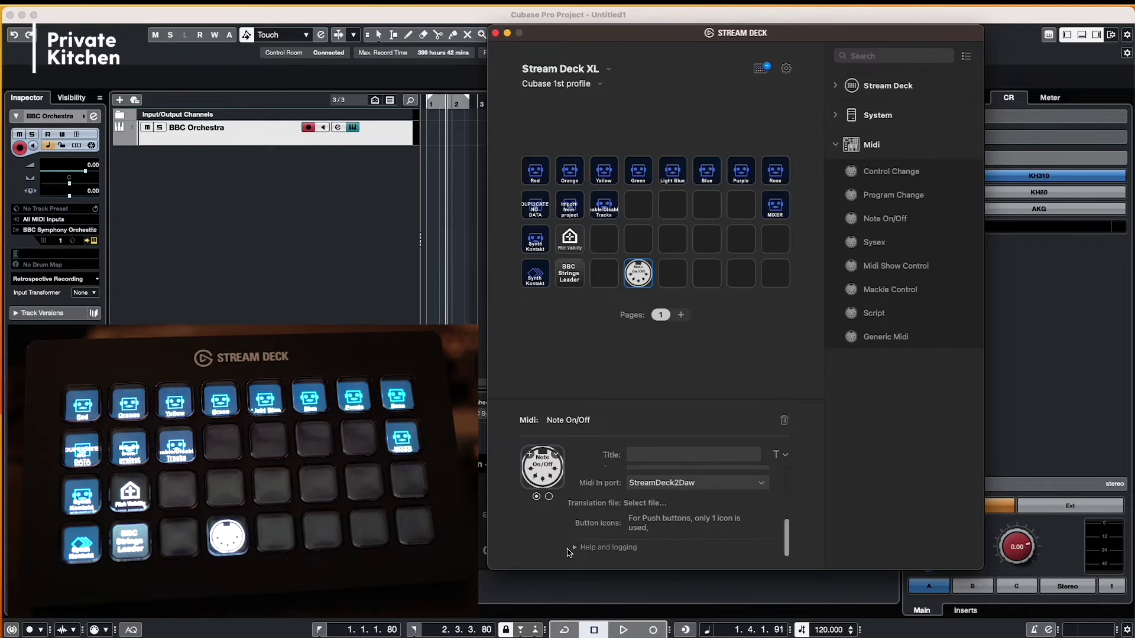
{"action": "left_click", "coordinate": [575, 548]}
{"action": "scroll", "coordinate": [775, 530], "scroll_direction": "down", "scroll_amount": 3}
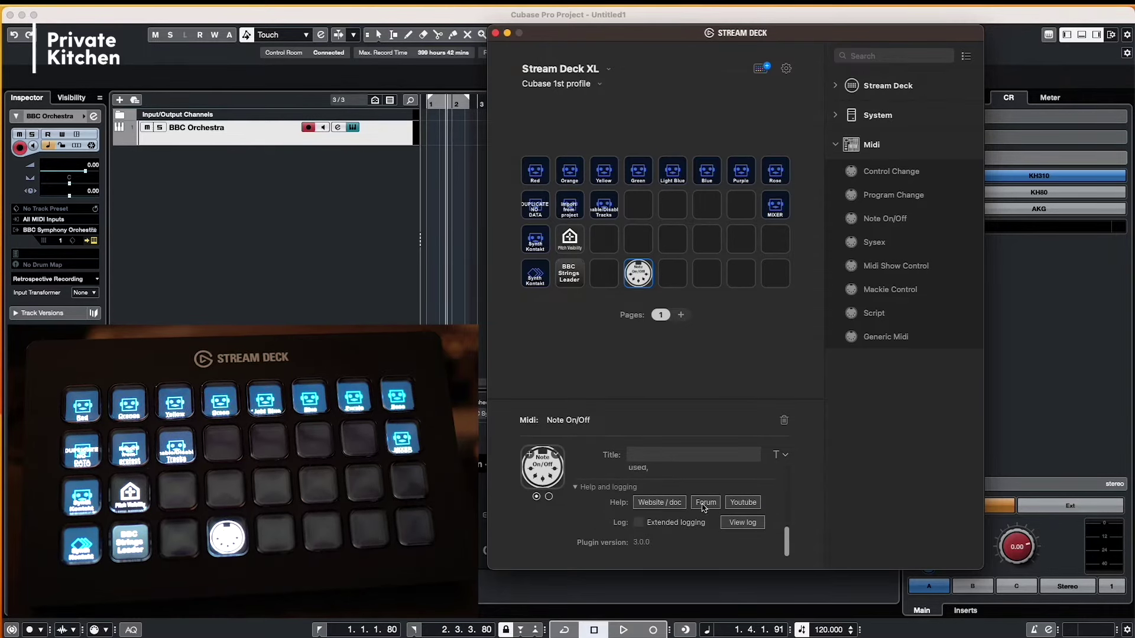
{"action": "left_click", "coordinate": [672, 507]}
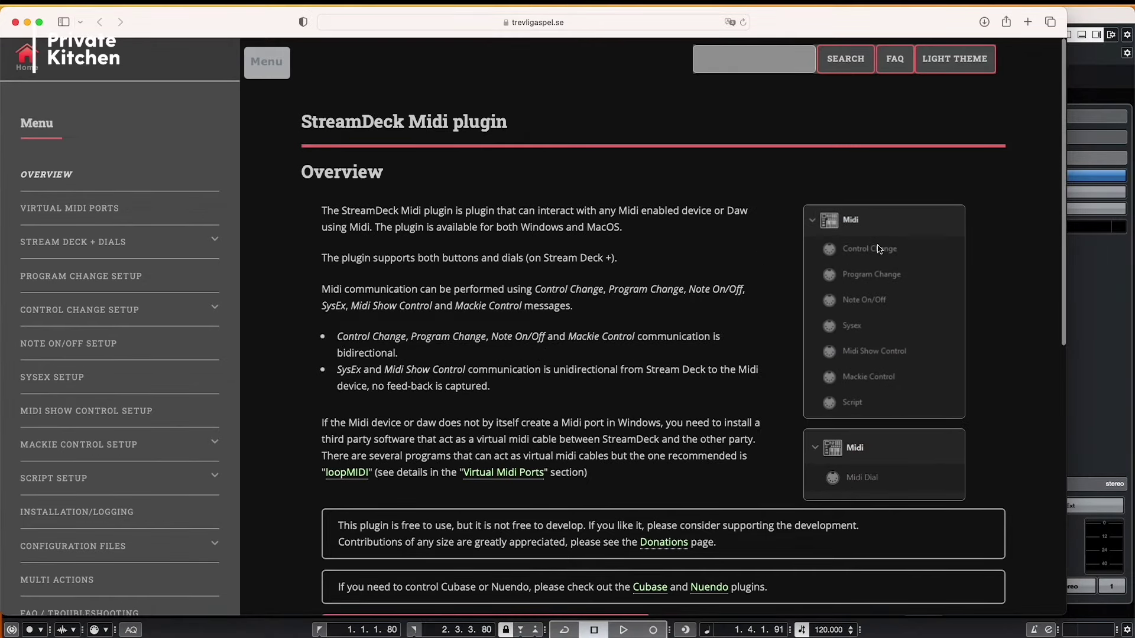
{"action": "mouse_move", "coordinate": [1058, 286]}
{"action": "left_mouse_down"}
{"action": "mouse_move", "coordinate": [1055, 370]}
{"action": "mouse_move", "coordinate": [1063, 296]}
{"action": "left_mouse_up"}
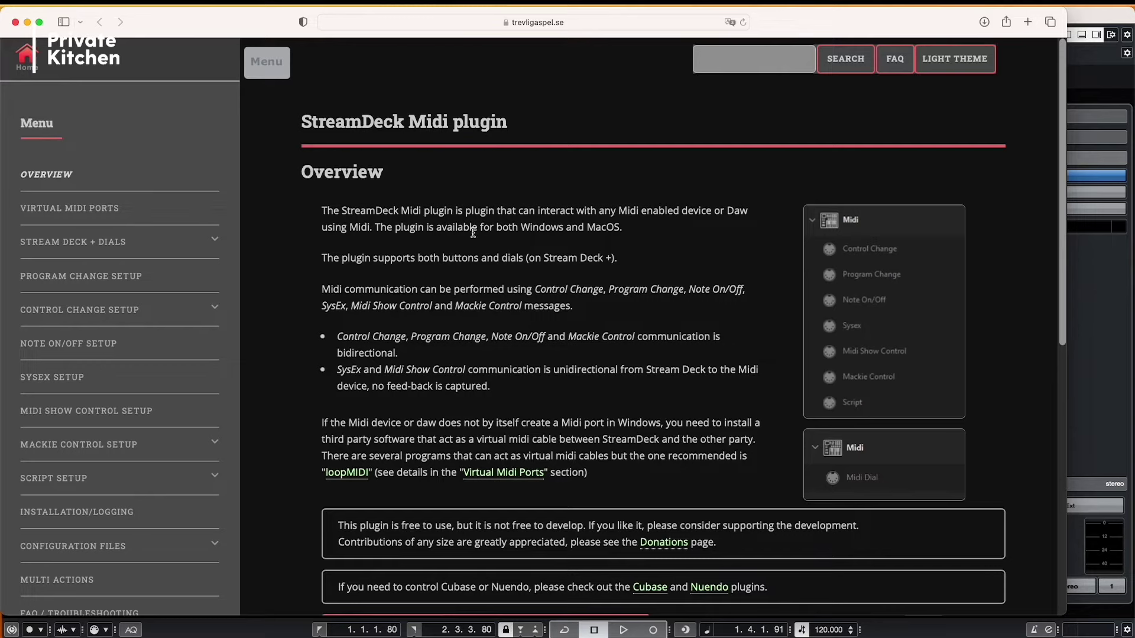
{"action": "left_click_drag", "start_coordinate": [1062, 311], "coordinate": [1062, 367]}
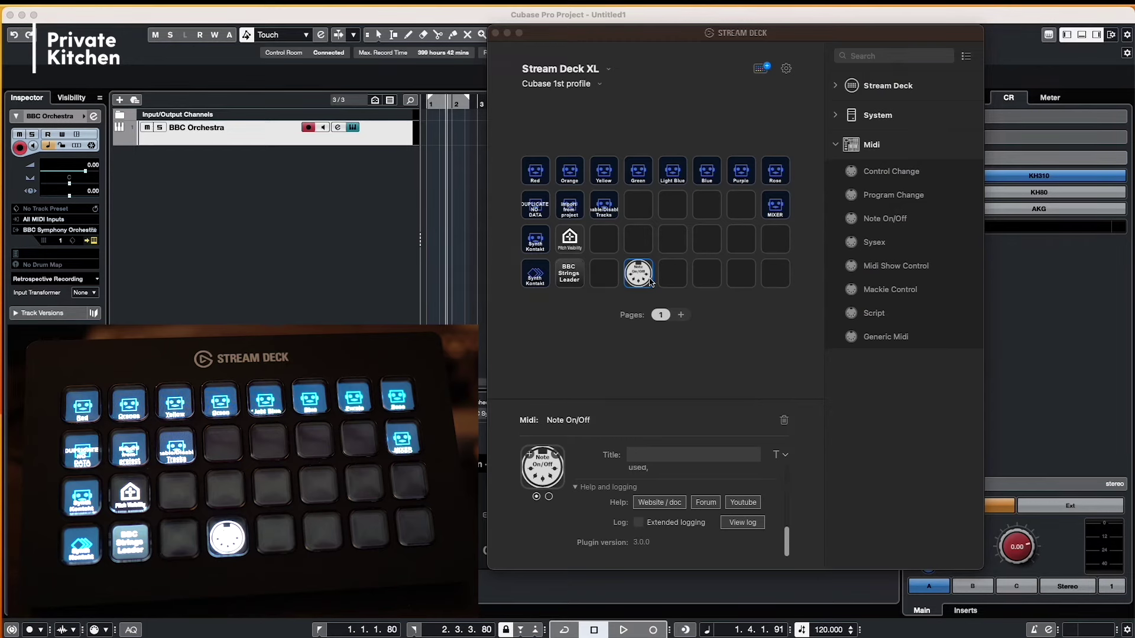
Set the Legato key's 'Select Keys for' option to 'Notes, middle C = C4'.
{"action": "left_click", "coordinate": [786, 550]}
{"action": "scroll", "coordinate": [780, 550], "scroll_direction": "up", "scroll_amount": 5}
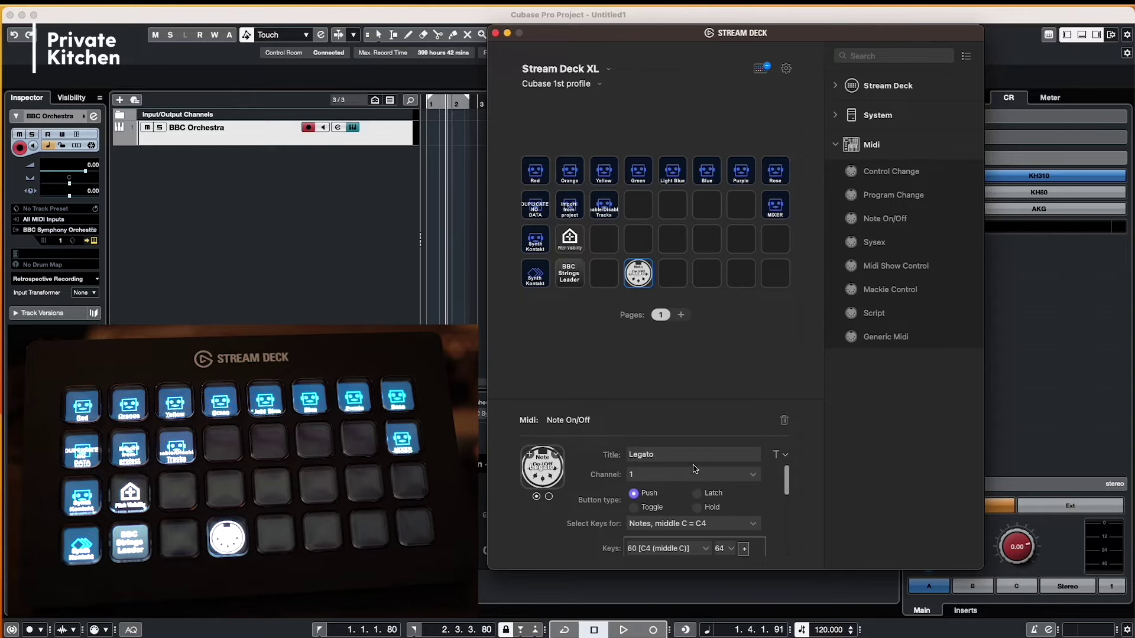
{"action": "scroll", "coordinate": [714, 488], "scroll_direction": "down", "scroll_amount": 1}
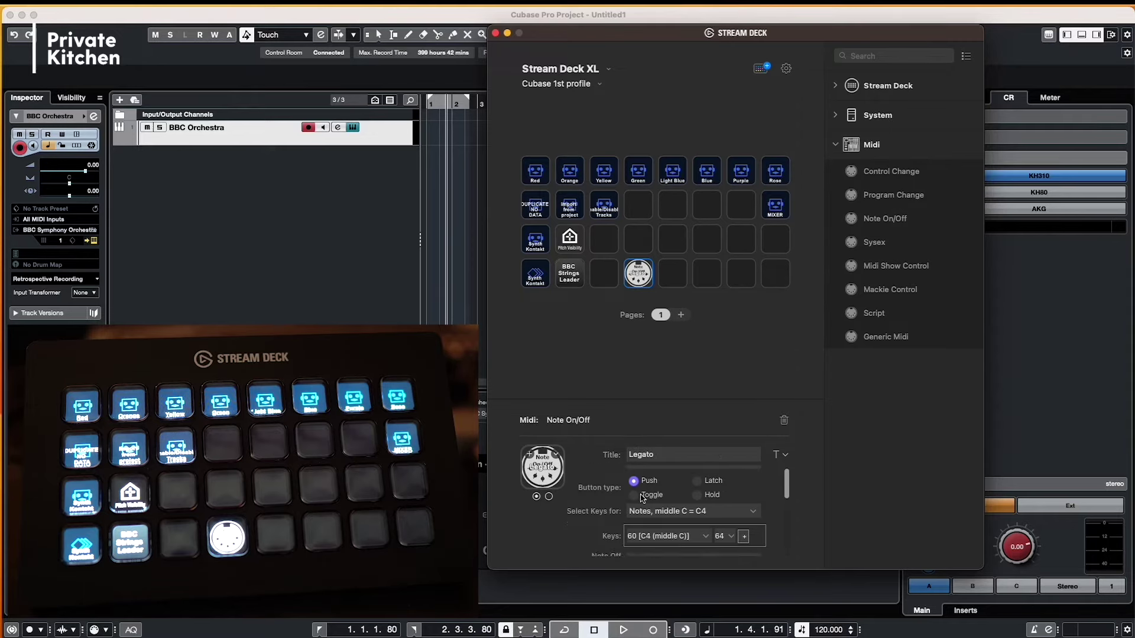
{"action": "scroll", "coordinate": [785, 492], "scroll_direction": "down", "scroll_amount": 1}
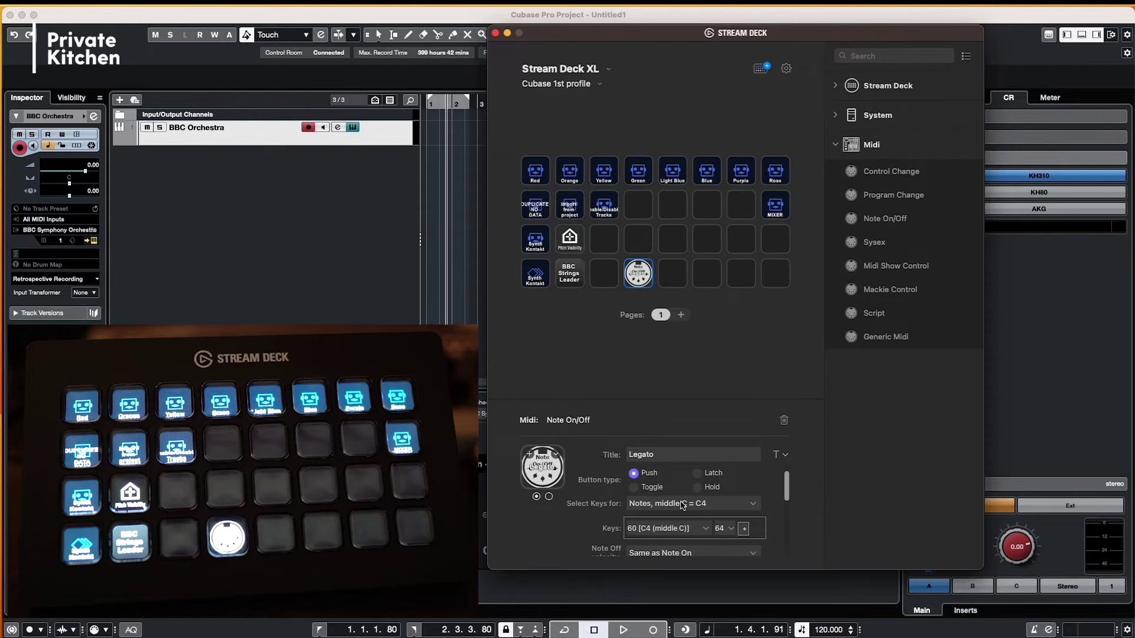
{"action": "left_click", "coordinate": [682, 505]}
{"action": "left_click", "coordinate": [689, 508]}
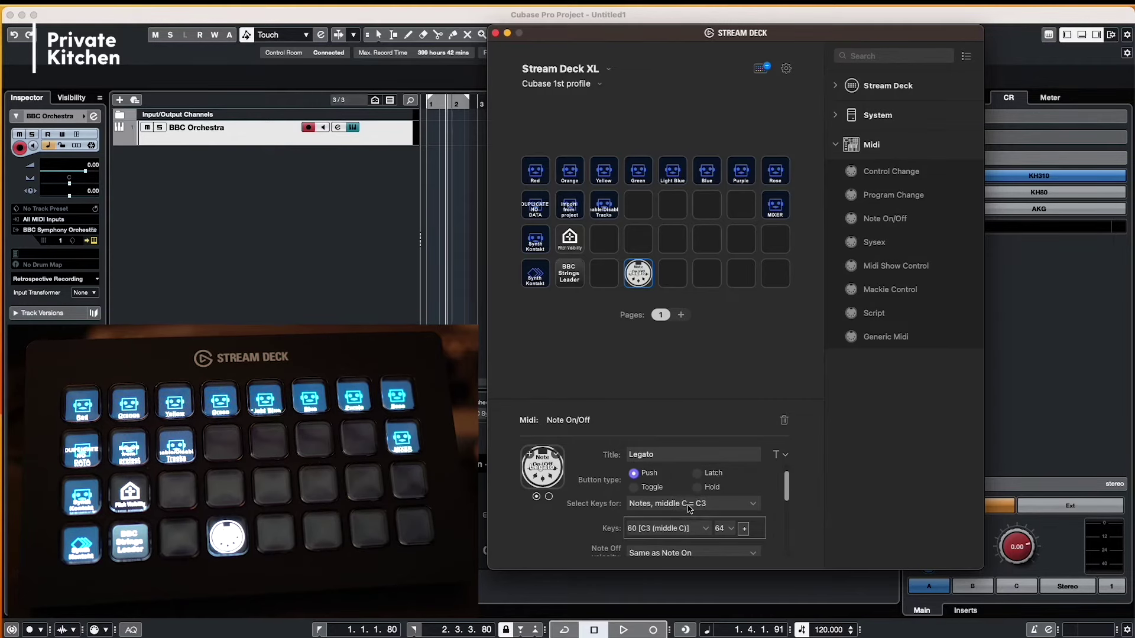
{"action": "left_click", "coordinate": [689, 507]}
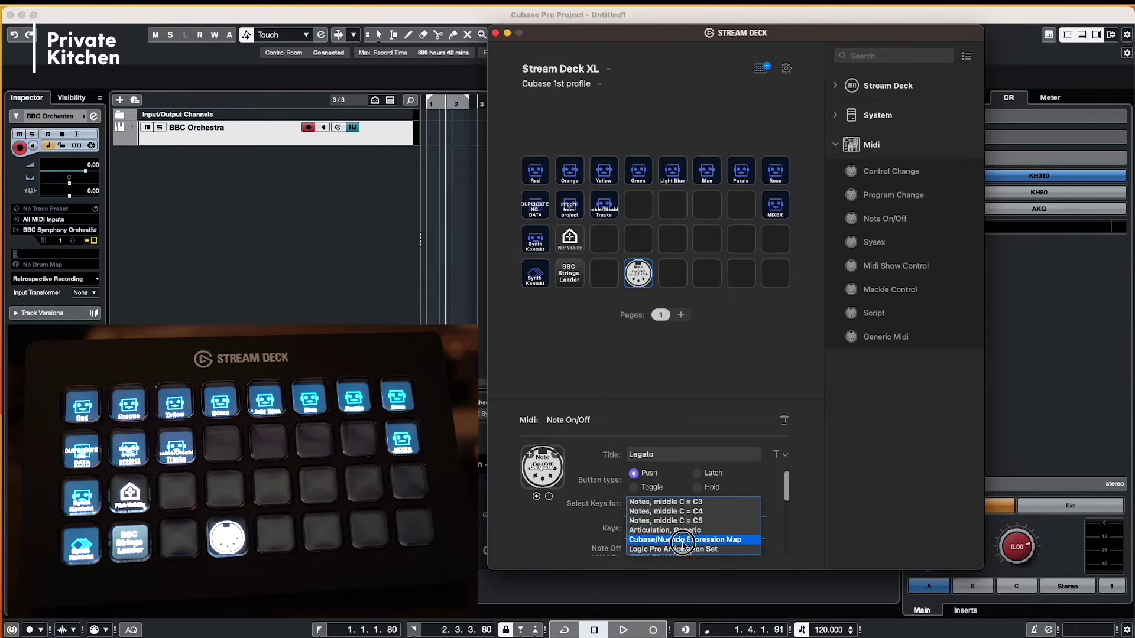
{"action": "left_click", "coordinate": [692, 512]}
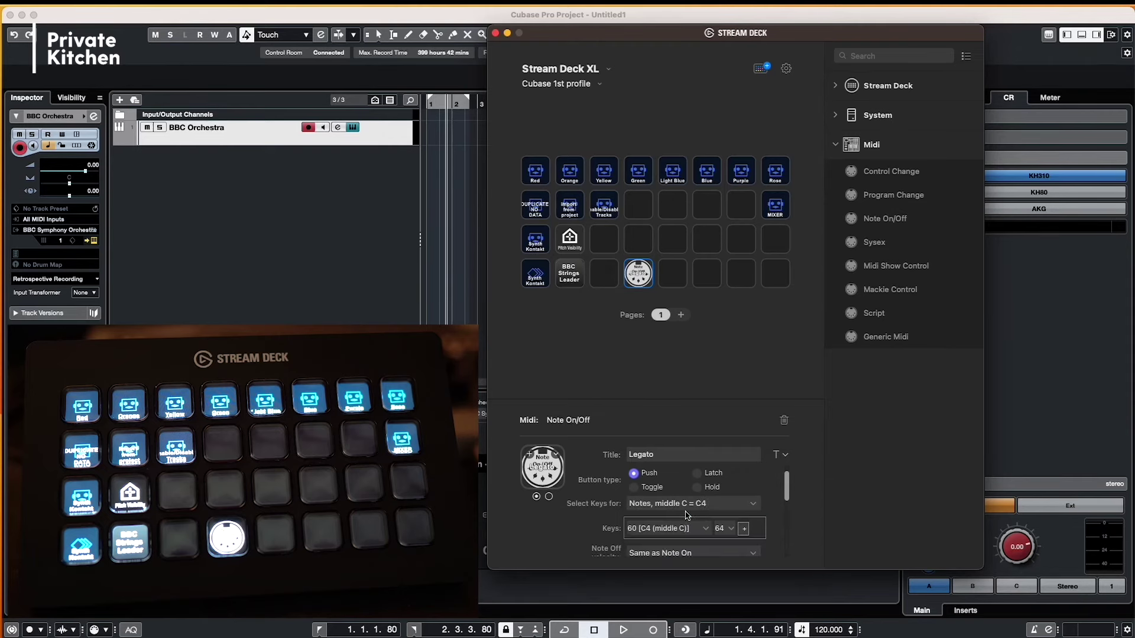
{"action": "scroll", "coordinate": [796, 488], "scroll_direction": "down", "scroll_amount": 3}
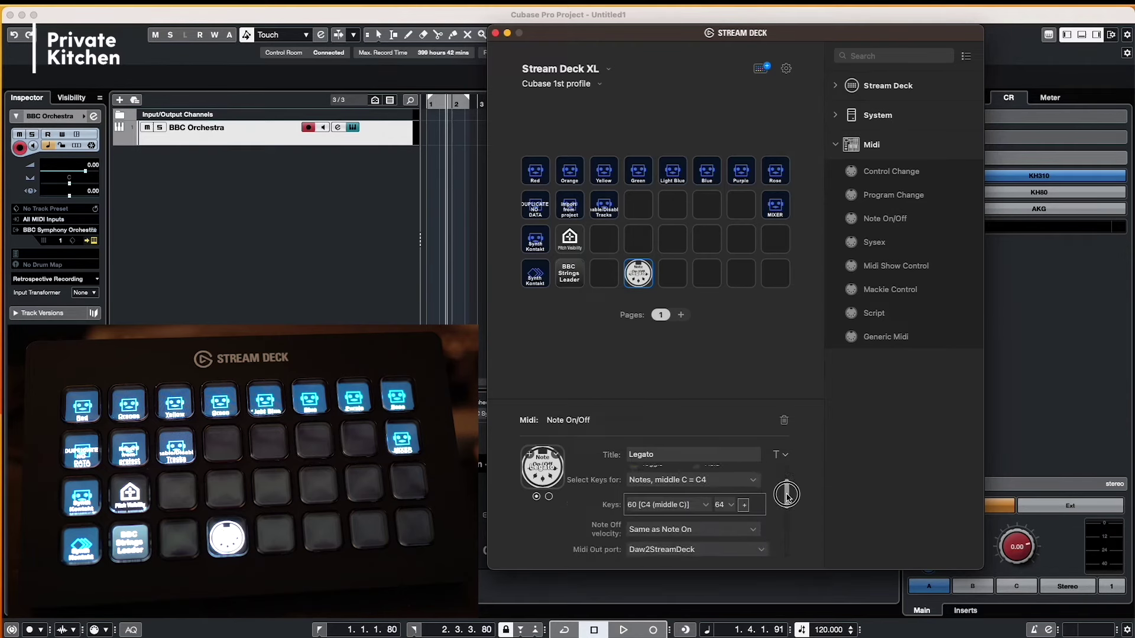
Choose note 0 [C-1] as the Legato key's sent note, keeping velocity at 64.
{"action": "left_click", "coordinate": [722, 495]}
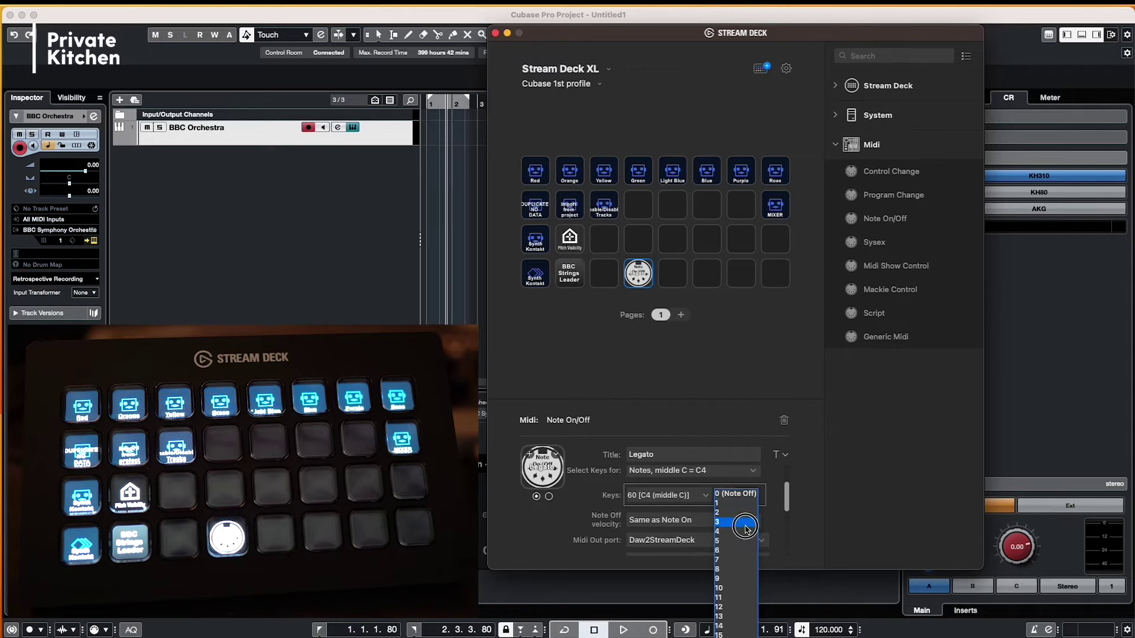
{"action": "left_click", "coordinate": [670, 502]}
{"action": "left_click", "coordinate": [681, 499]}
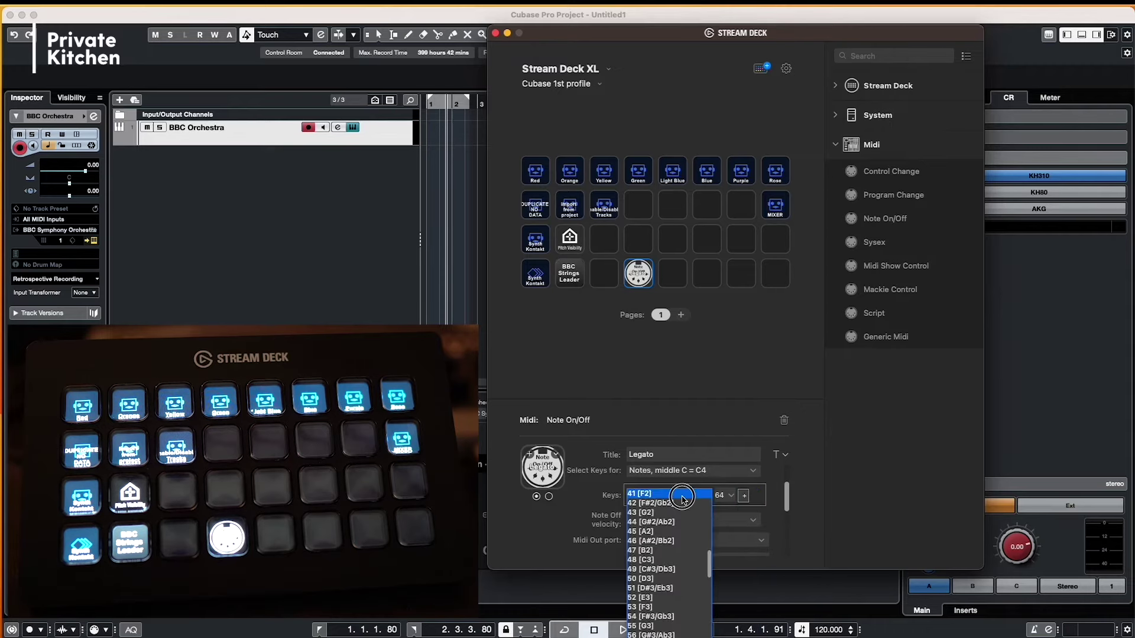
{"action": "scroll", "coordinate": [673, 502], "scroll_direction": "up", "scroll_amount": 10}
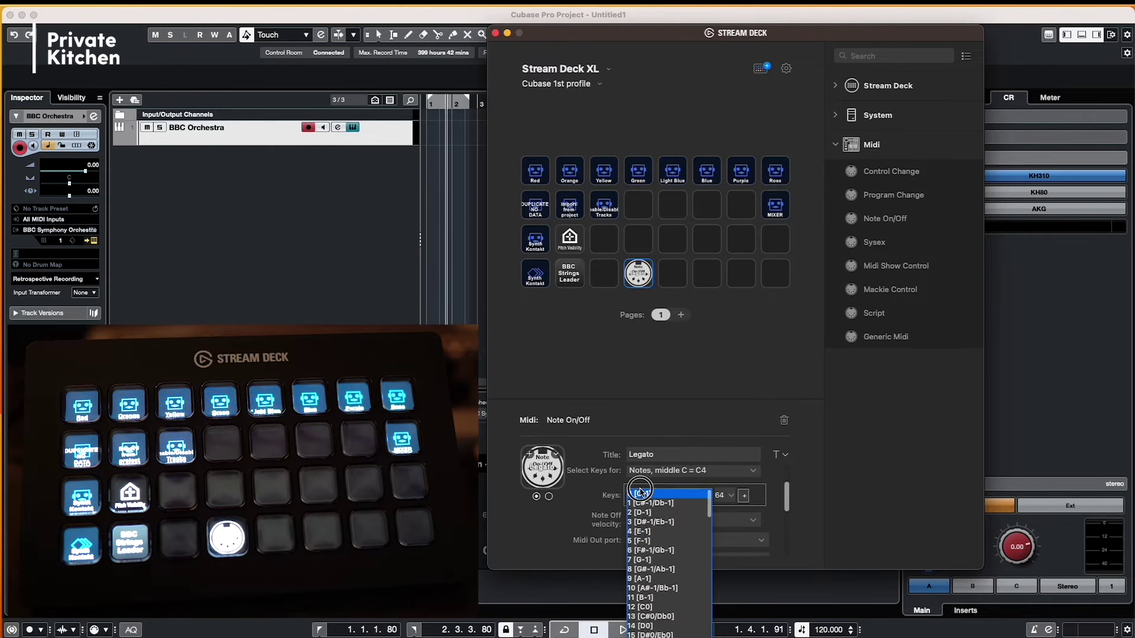
{"action": "left_click", "coordinate": [647, 494]}
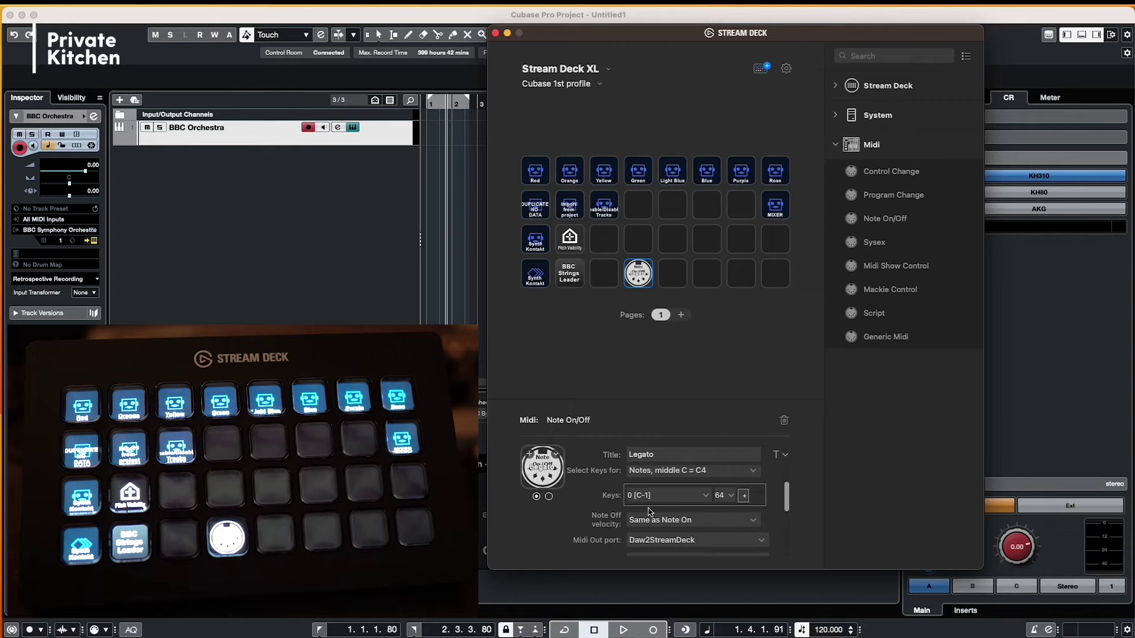
{"action": "left_click_drag", "start_coordinate": [787, 503], "coordinate": [789, 517]}
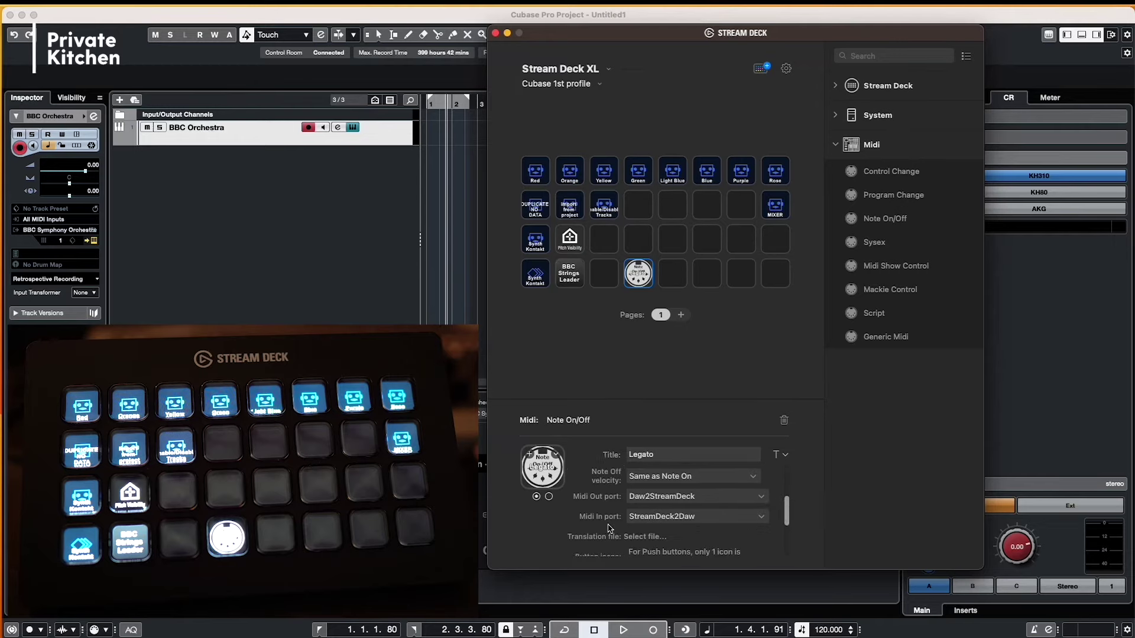
{"action": "left_click", "coordinate": [672, 497]}
{"action": "left_click", "coordinate": [672, 495]}
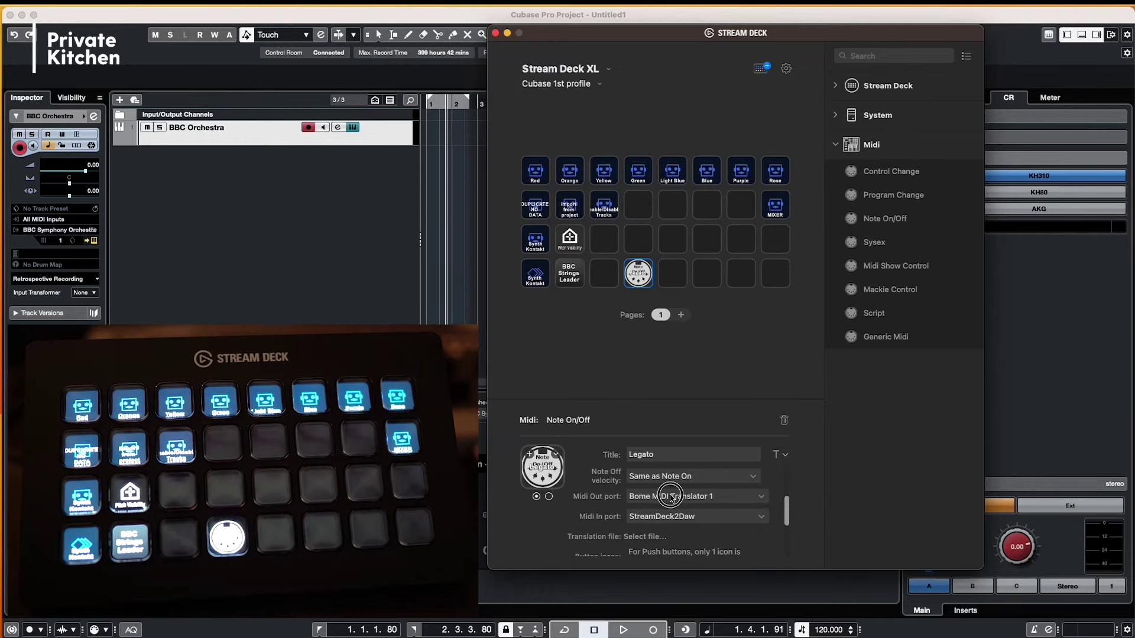
{"action": "left_click", "coordinate": [672, 497]}
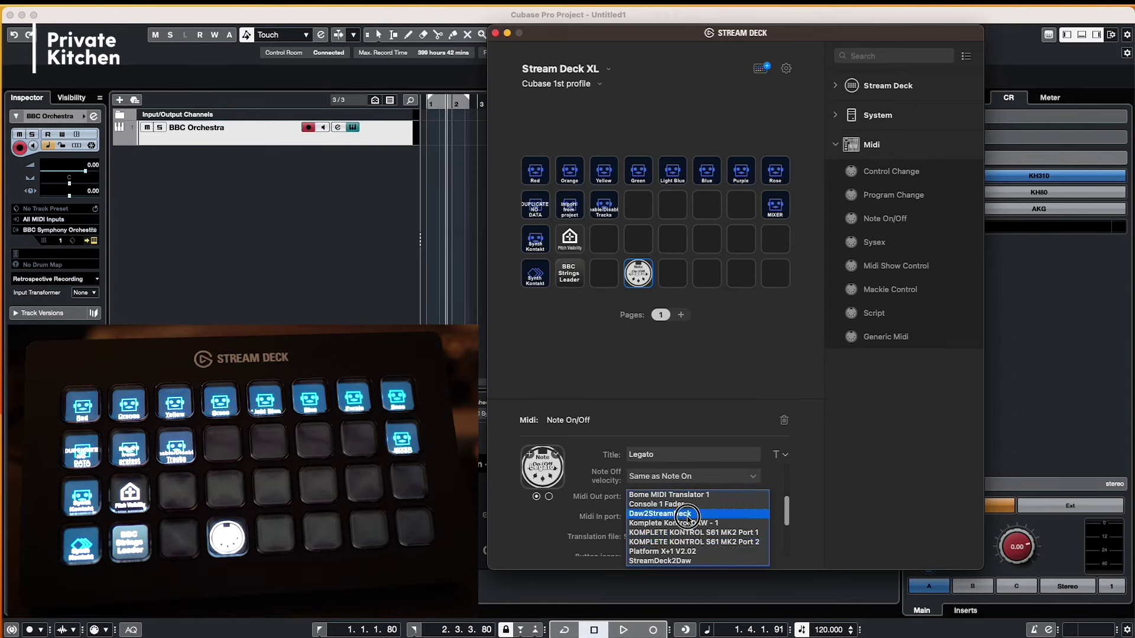
{"action": "left_click", "coordinate": [688, 514]}
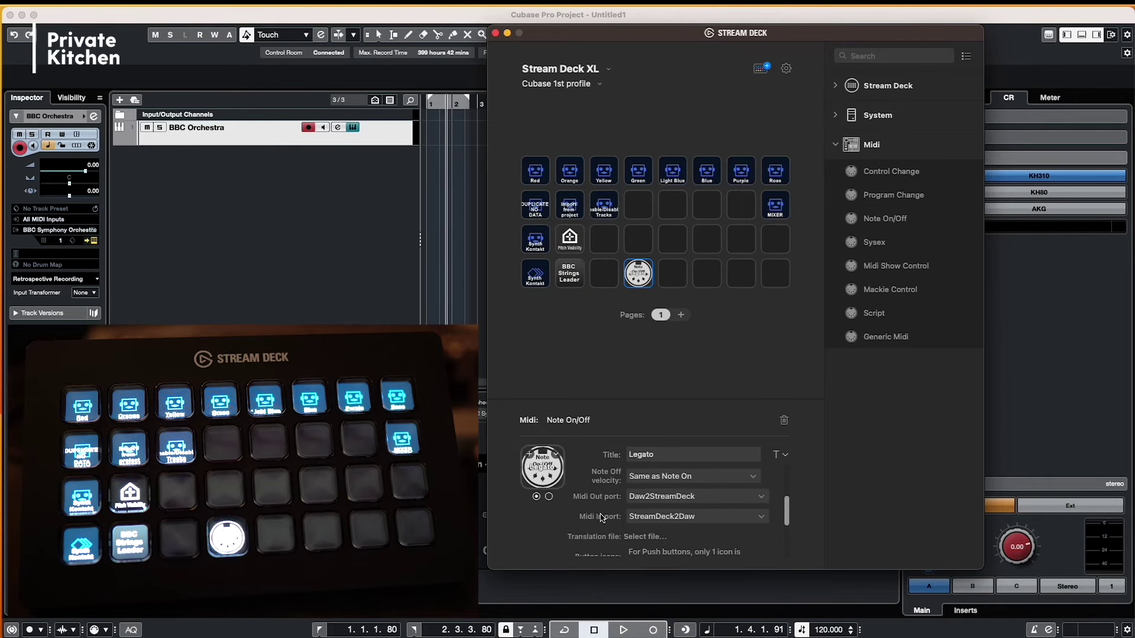
{"action": "left_click", "coordinate": [636, 518]}
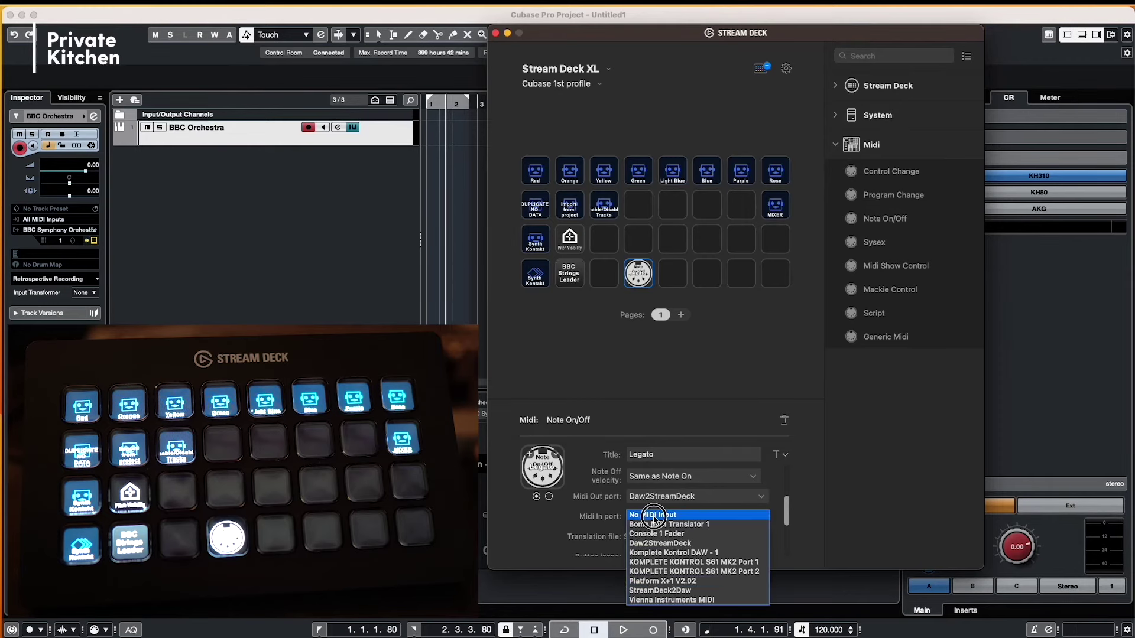
{"action": "left_click", "coordinate": [660, 590]}
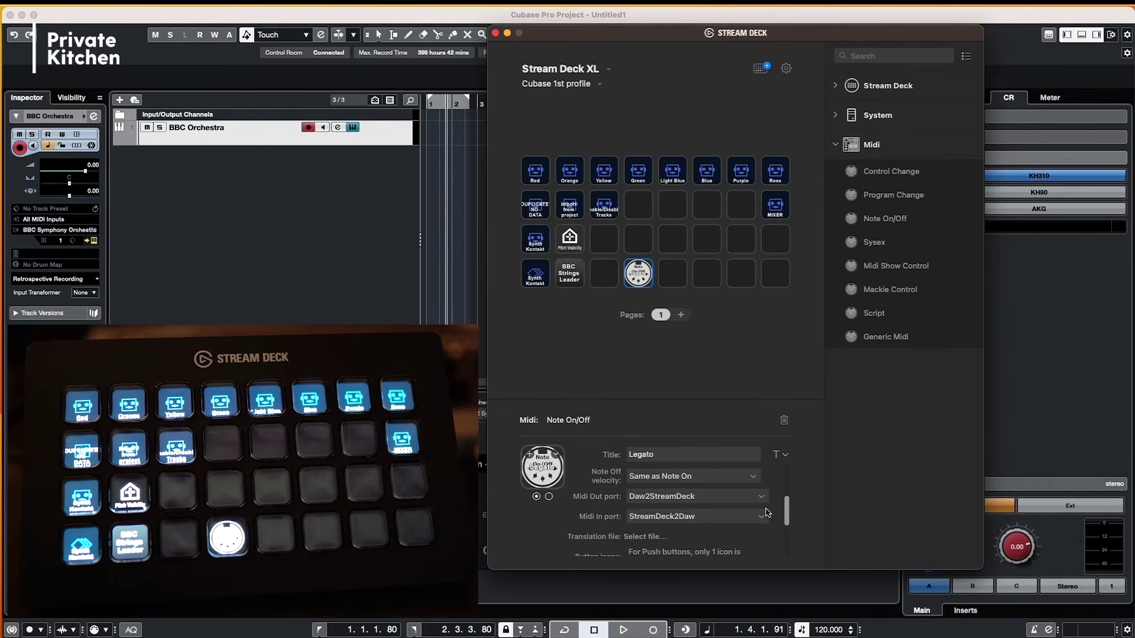
{"action": "scroll", "coordinate": [789, 520], "scroll_direction": "down", "scroll_amount": 5}
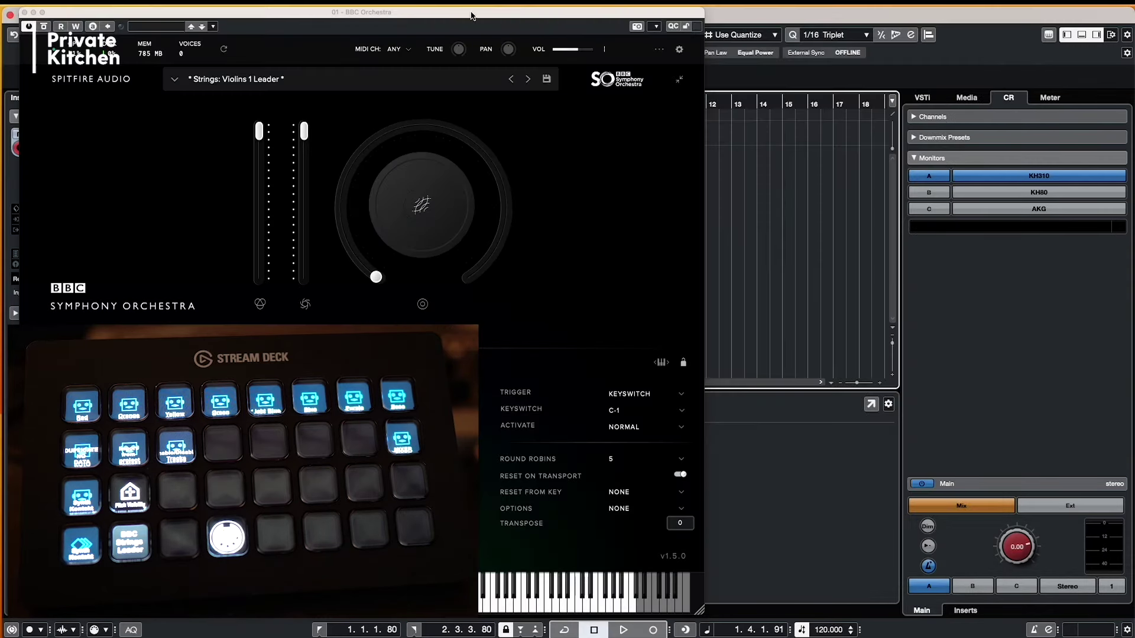
Select LONG in the BBC SO window and trigger keyswitches until Long Flautando (D#-1) is active.
{"action": "left_click_drag", "start_coordinate": [471, 16], "coordinate": [786, 21]}
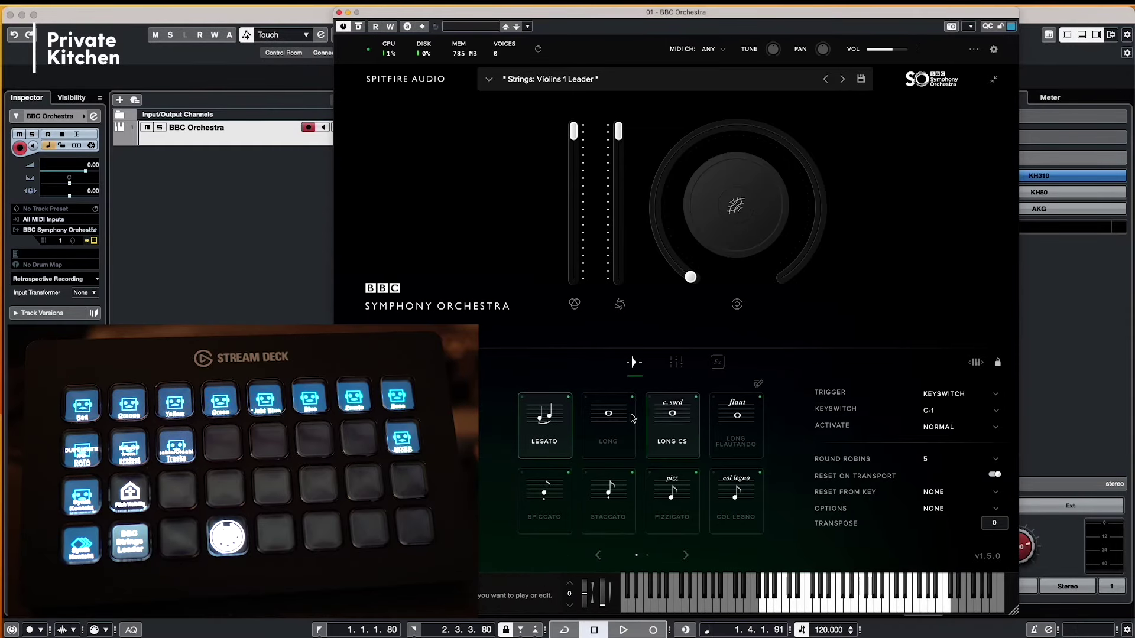
{"action": "left_click", "coordinate": [628, 432]}
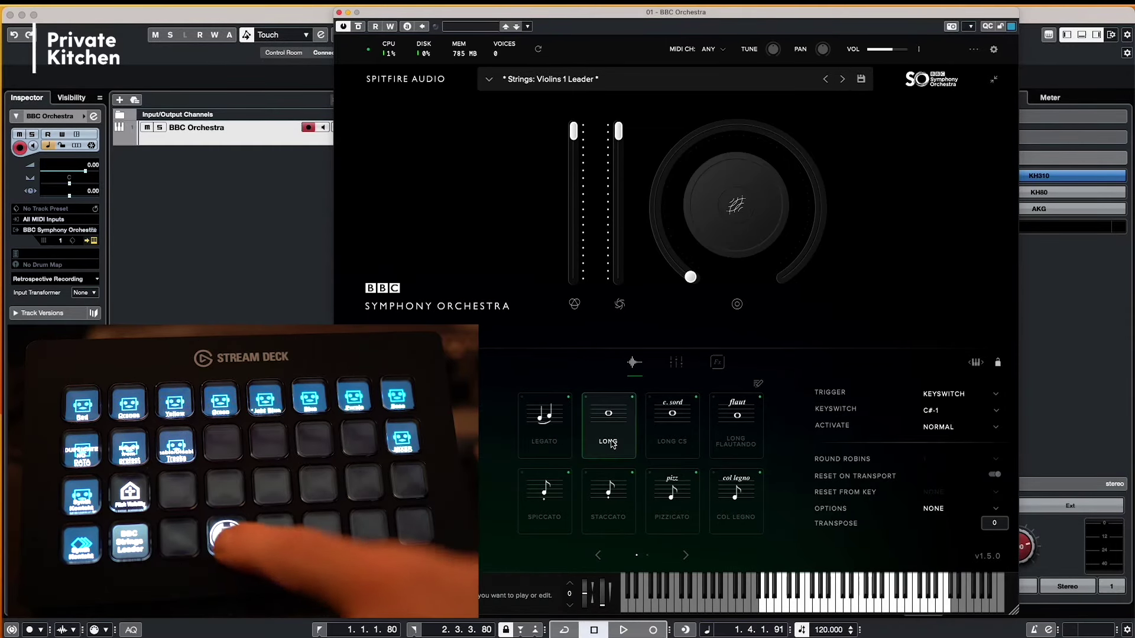
{"action": "key", "text": "F13"}
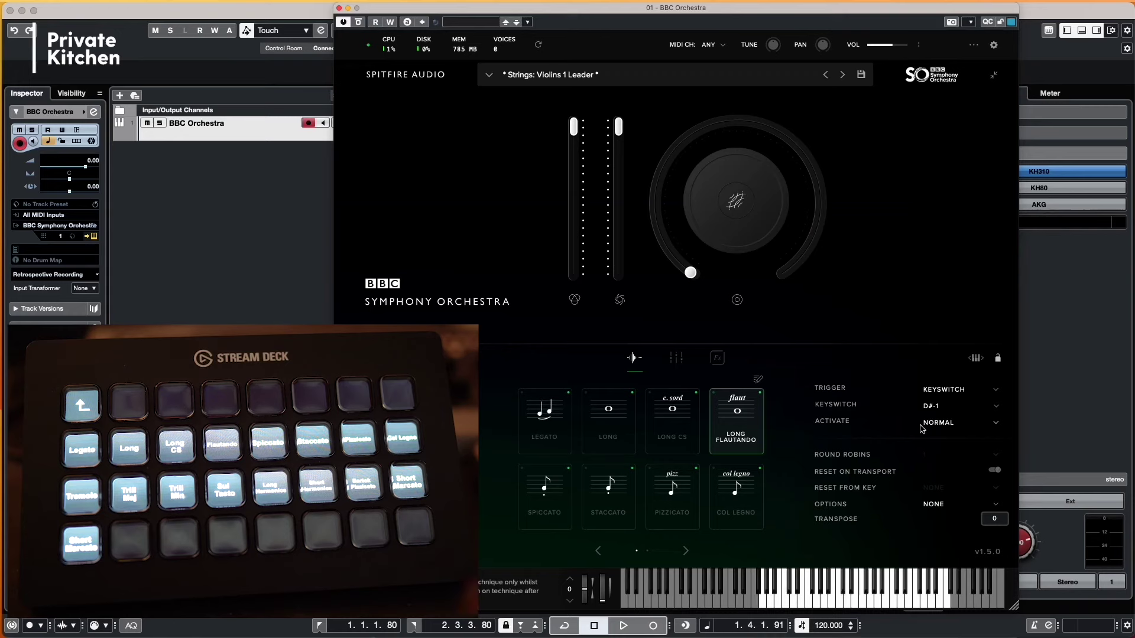
Close and reopen the BBC Symphony Orchestra window so Col Legno on G-1 shows as active.
{"action": "left_click", "coordinate": [339, 8]}
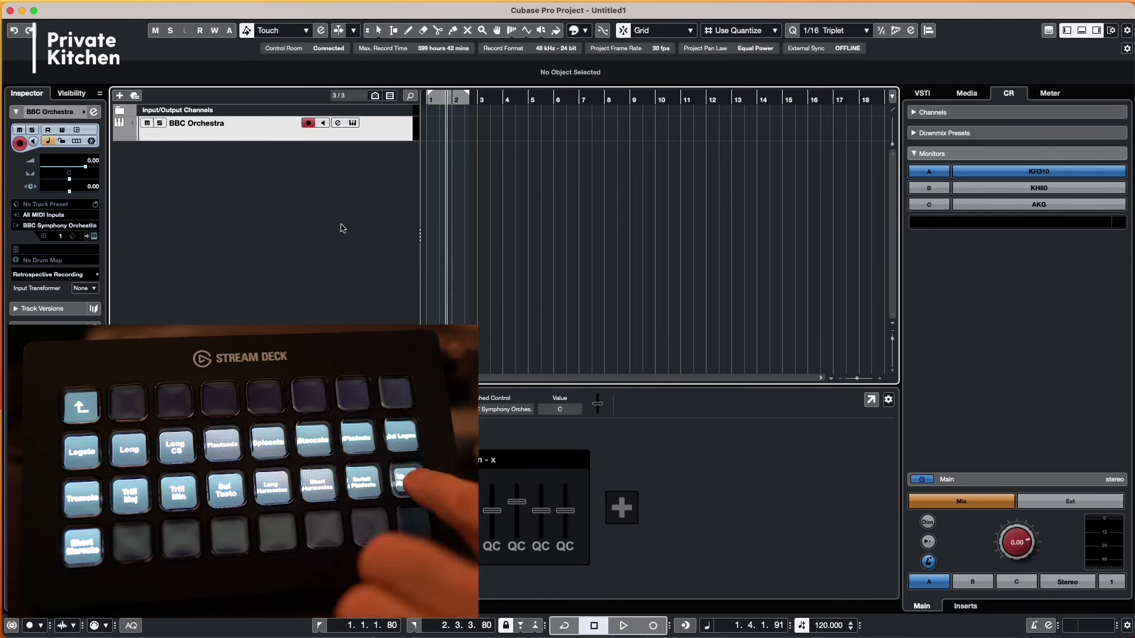
{"action": "left_click", "coordinate": [93, 236]}
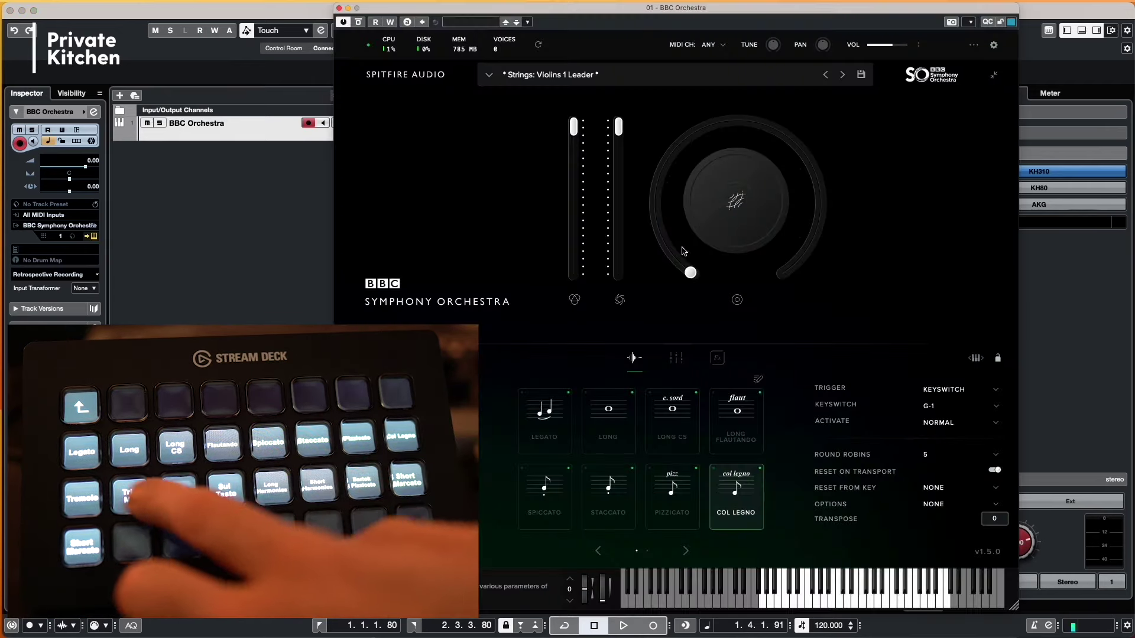